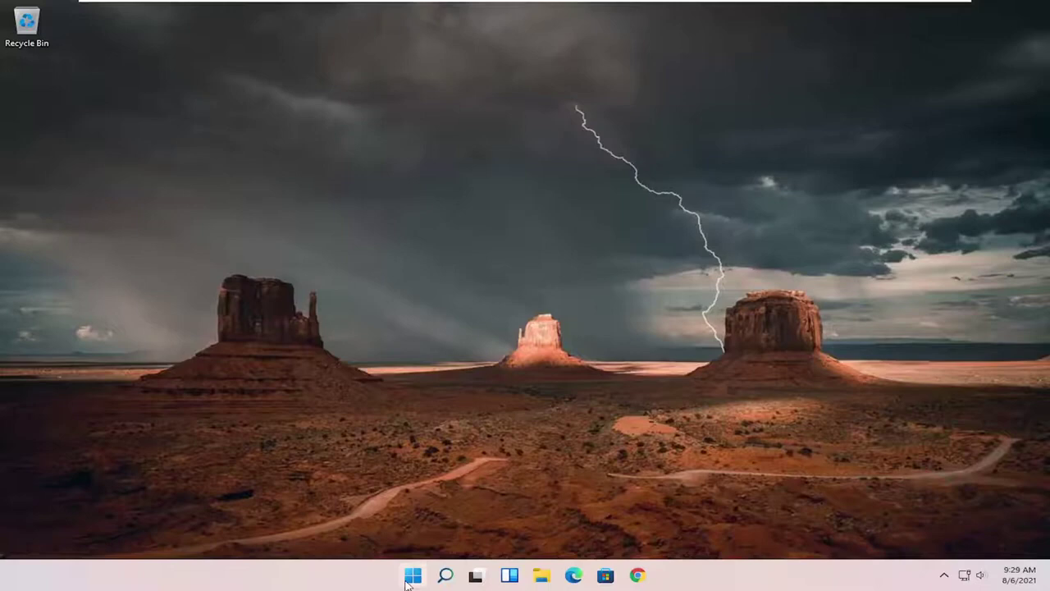
- Launch the Settings app from Windows search
click(446, 575)
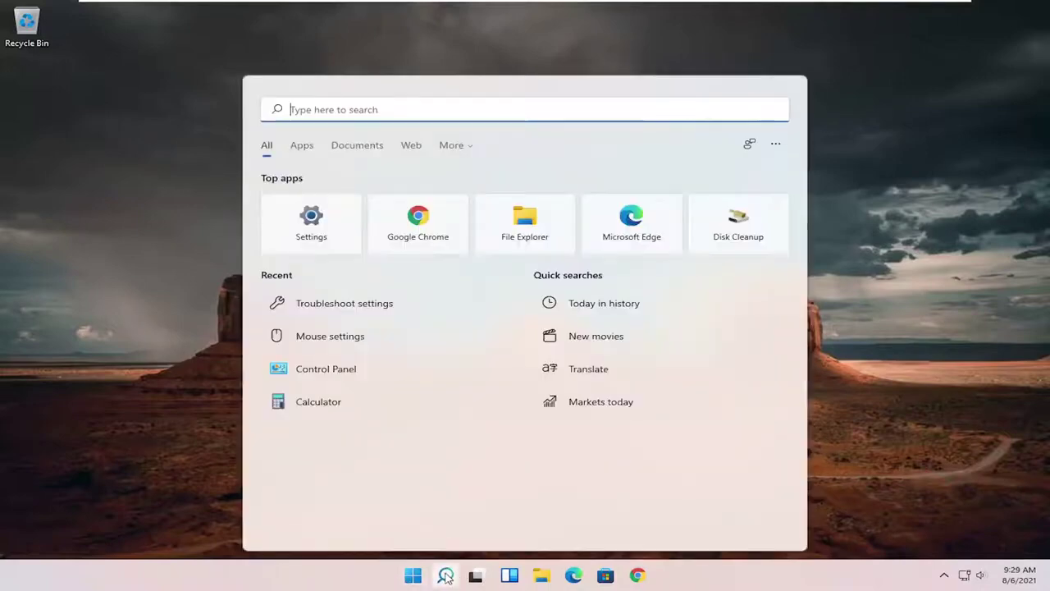
text(settings)
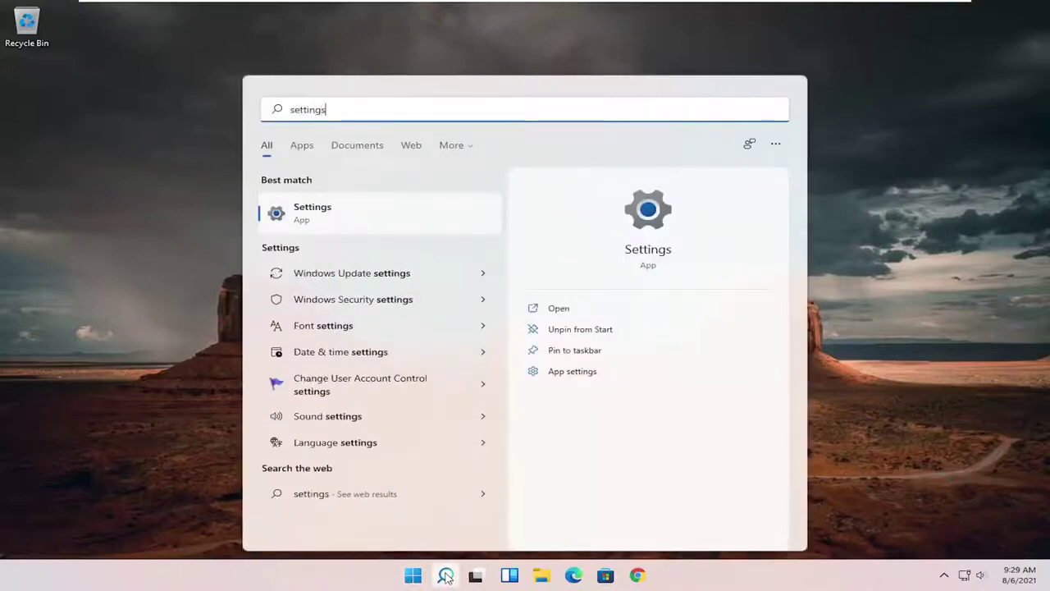
click(332, 213)
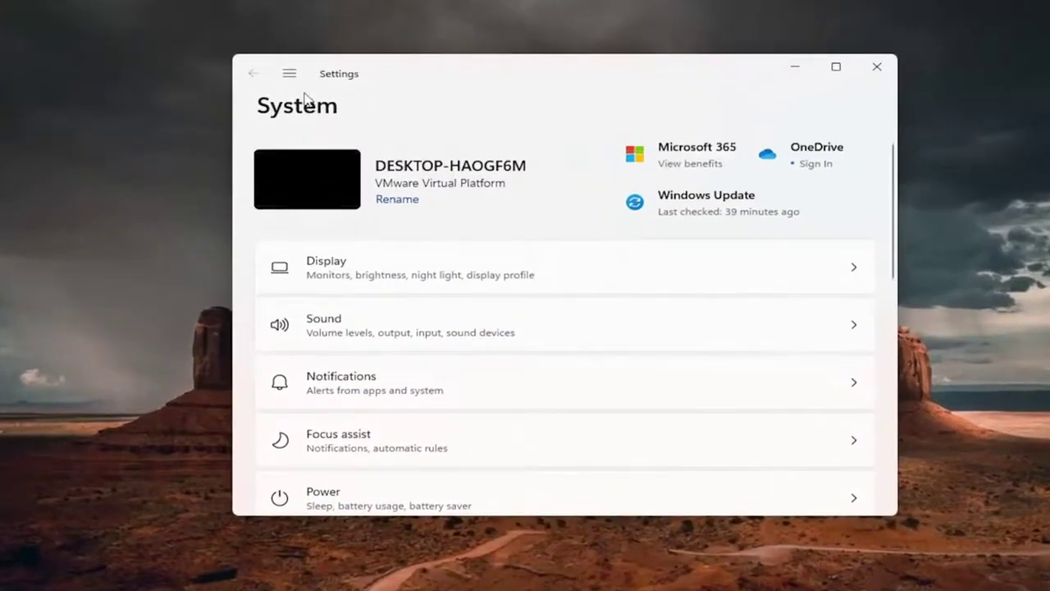
- Go to Network & internet > Advanced network settings
click(289, 73)
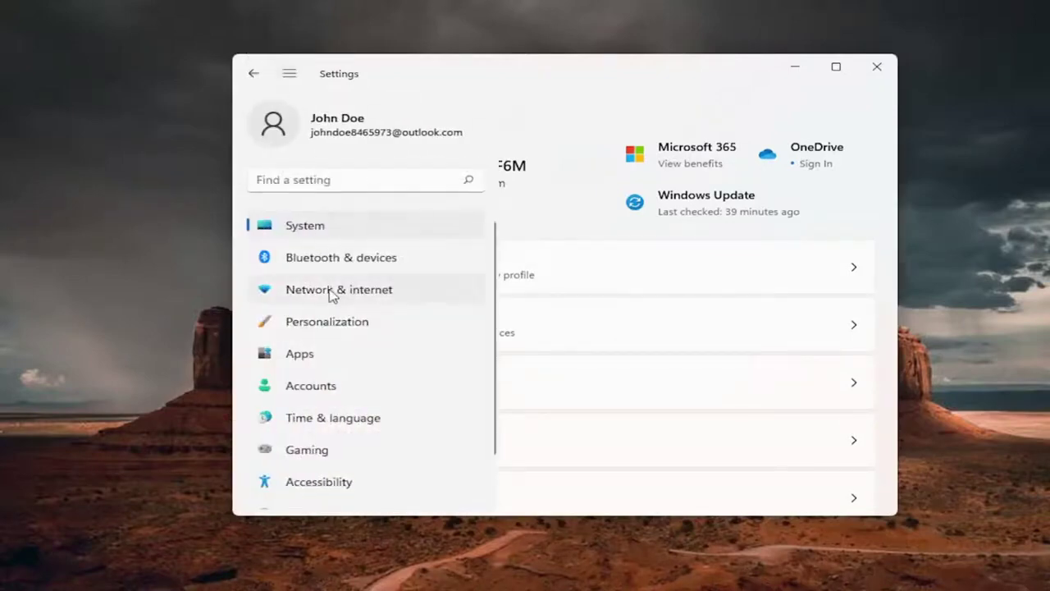
click(379, 293)
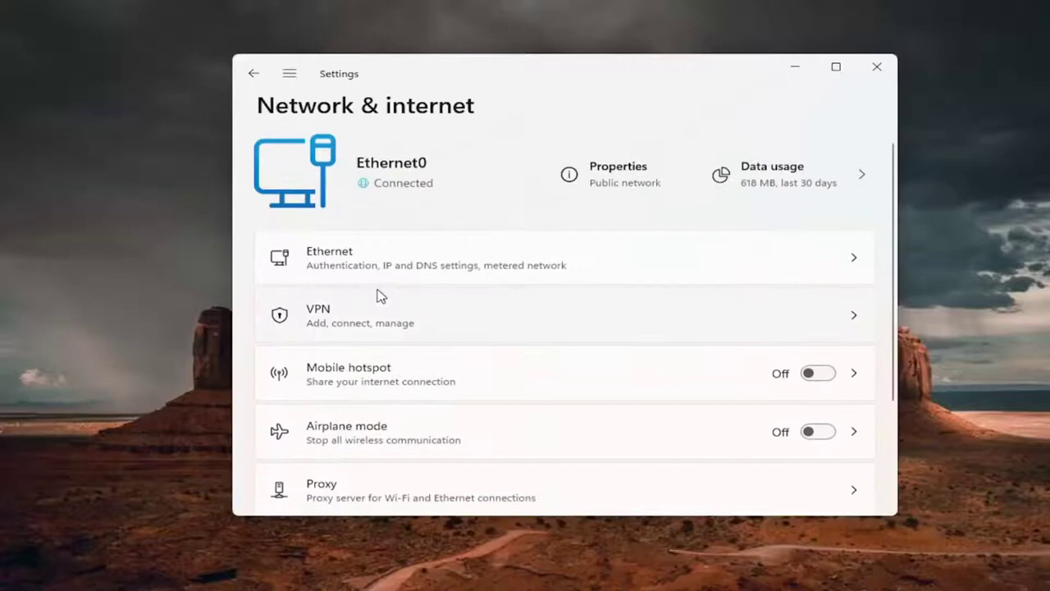
scroll(380, 294, down, 1)
scroll(380, 294, down, 1)
scroll(380, 294, down, 1)
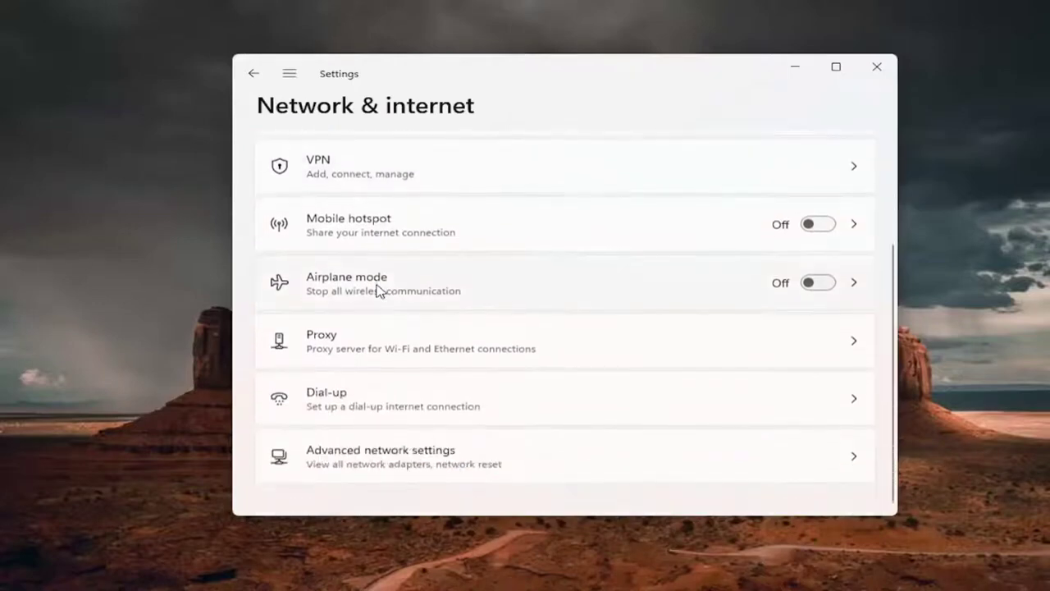
click(452, 460)
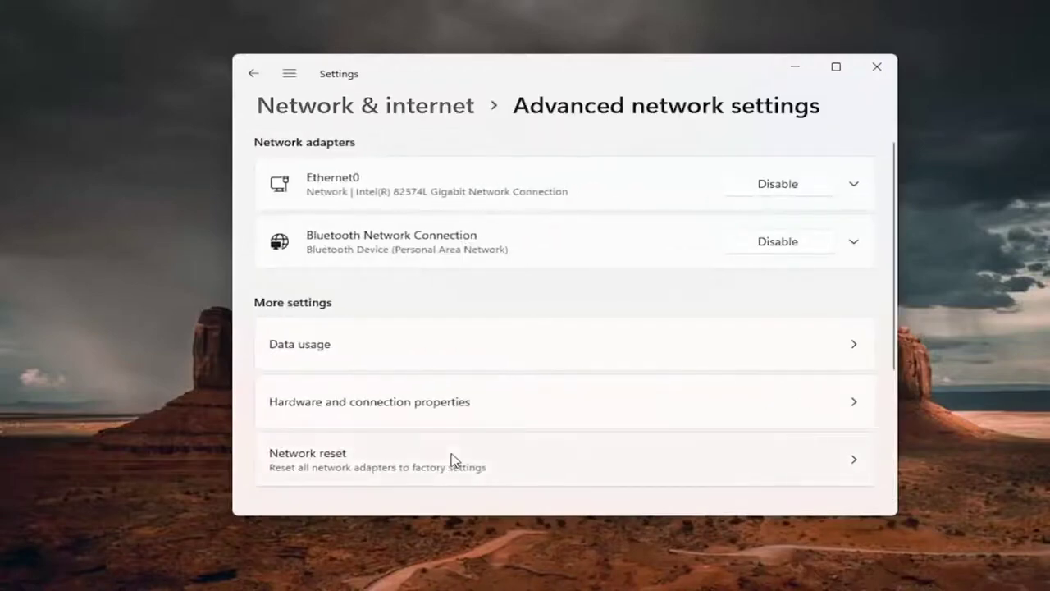
scroll(416, 451, down, 1)
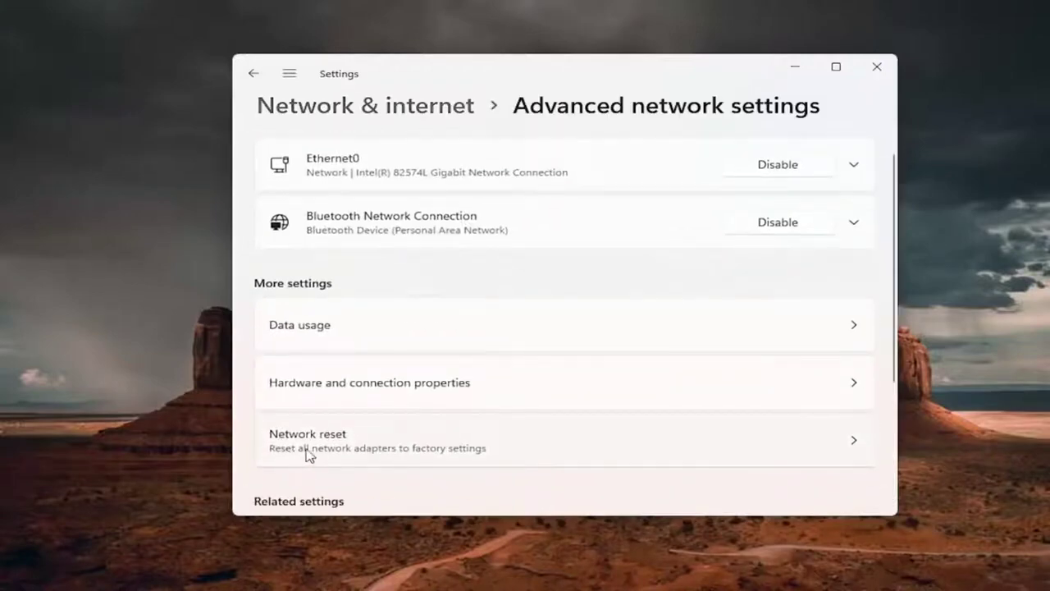
- Run Network reset and confirm it, dismiss the sign-out notice, and close Settings
click(461, 447)
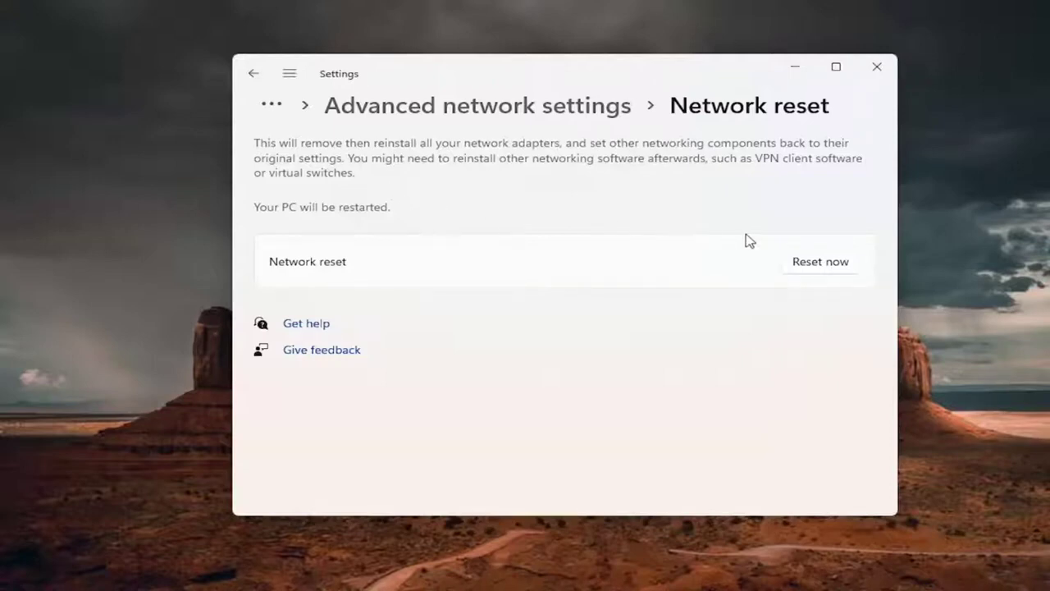
click(825, 266)
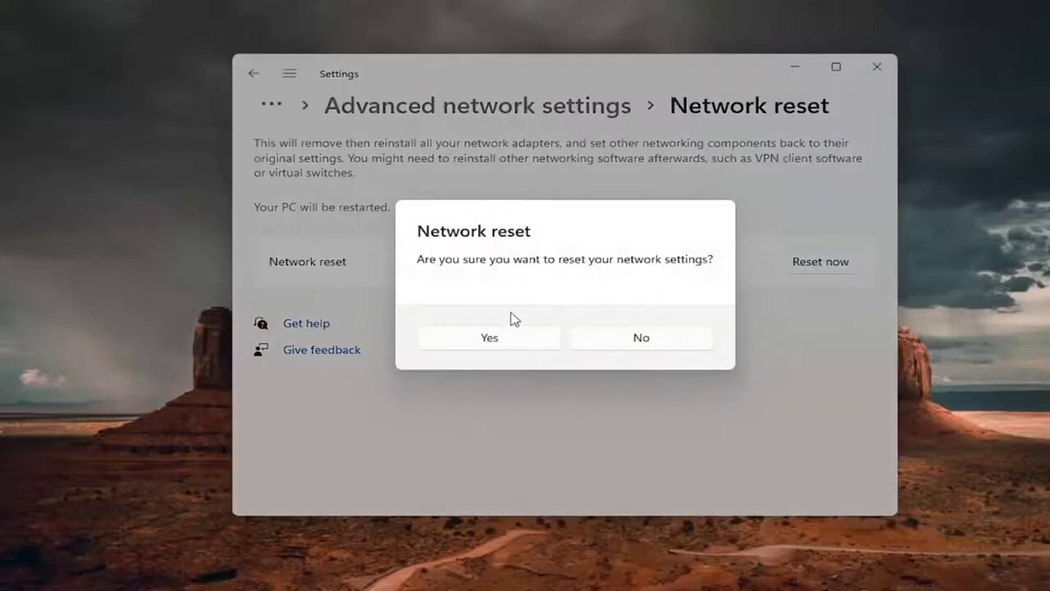
click(485, 342)
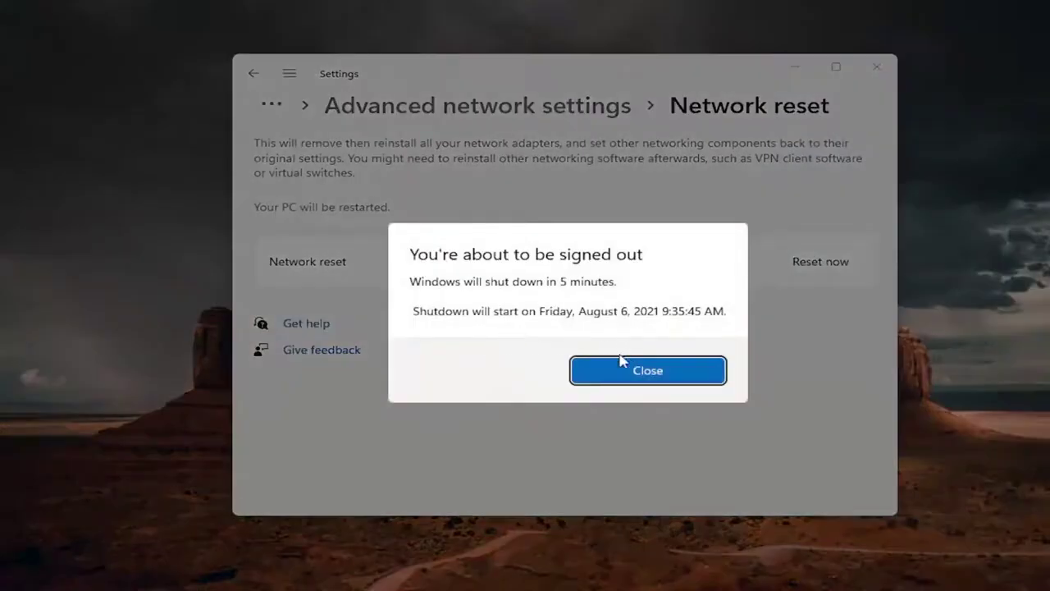
click(624, 371)
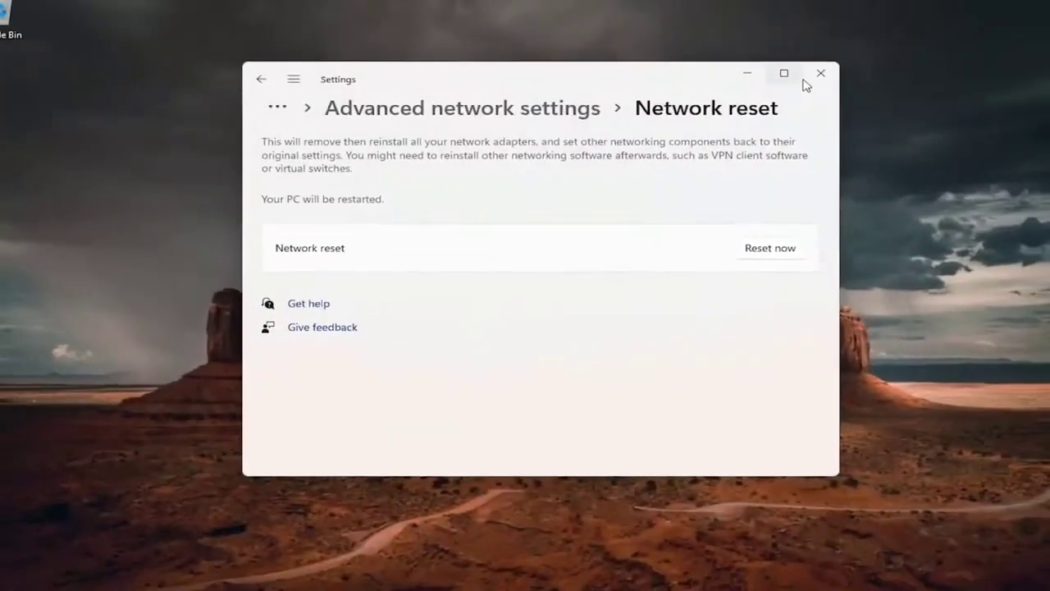
click(814, 75)
- Restart the PC from the Start button's power-user menu
right_click(414, 575)
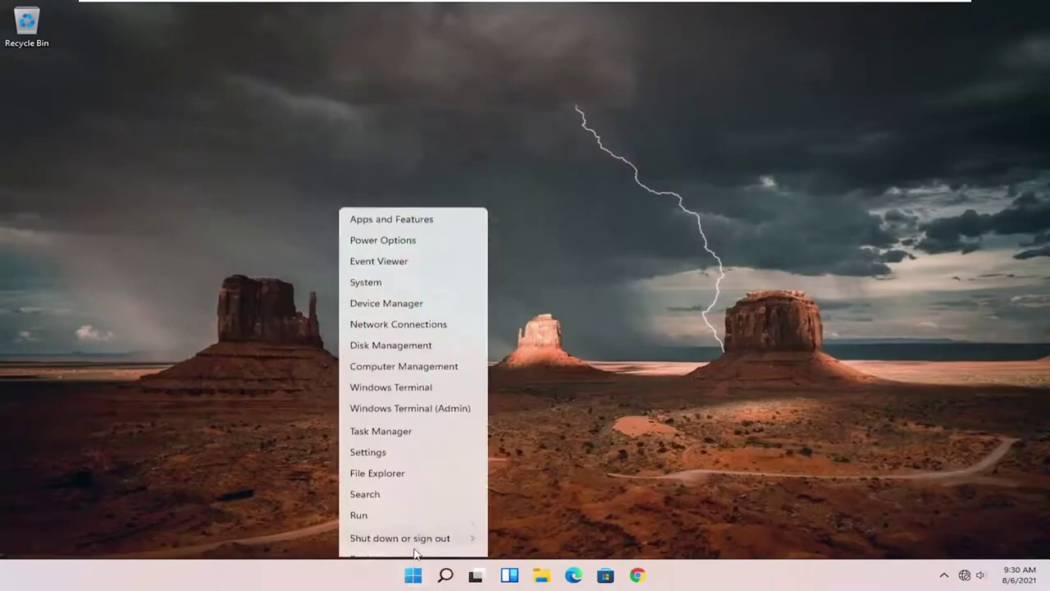
mouse_move(400, 538)
click(512, 546)
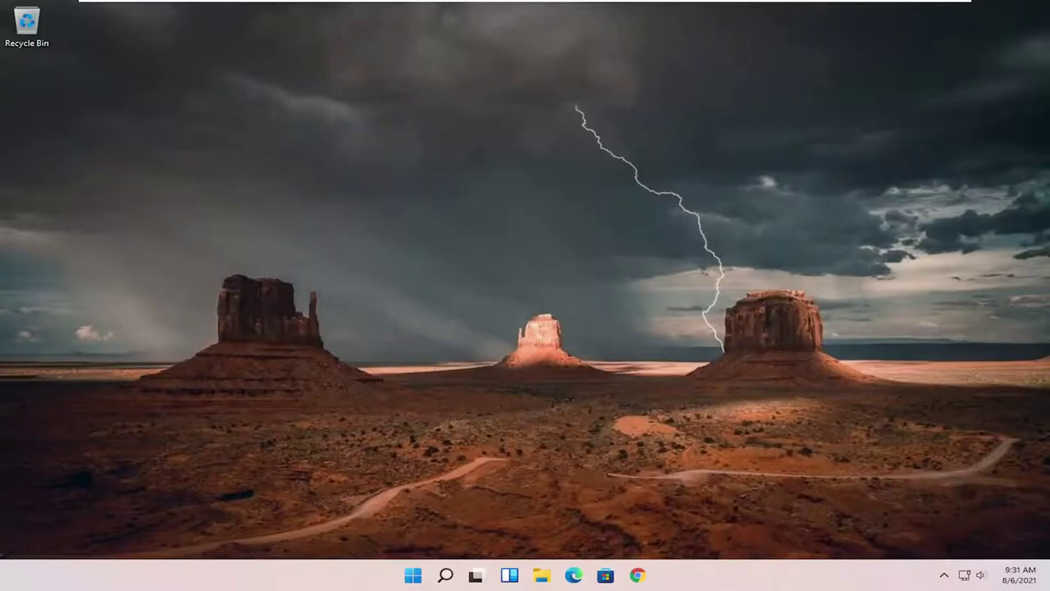
- Open Control Panel from Windows search
key(super+s)
key(Escape)
click(444, 573)
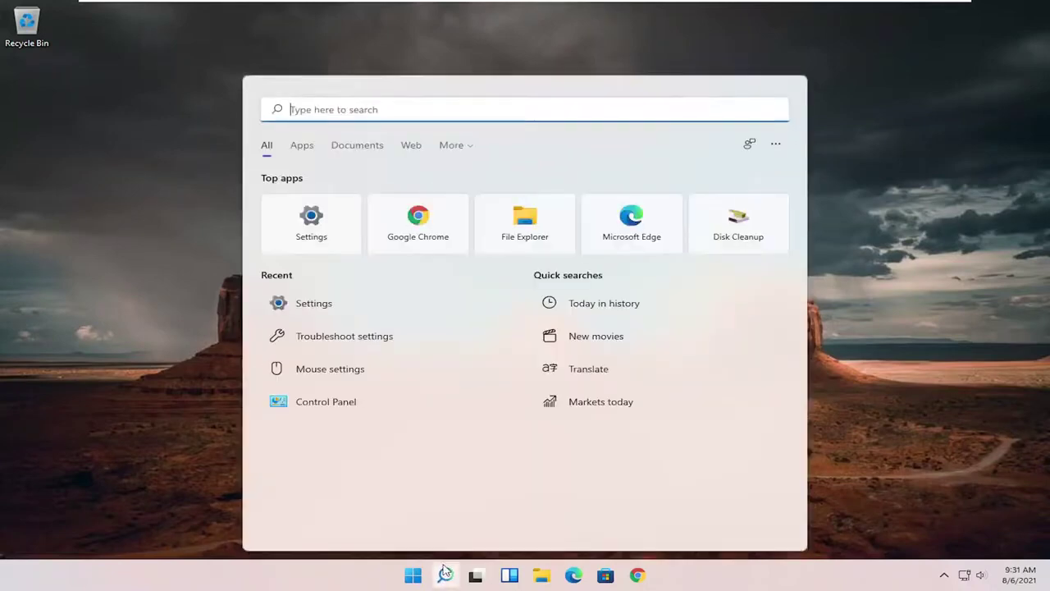
text(control pane)
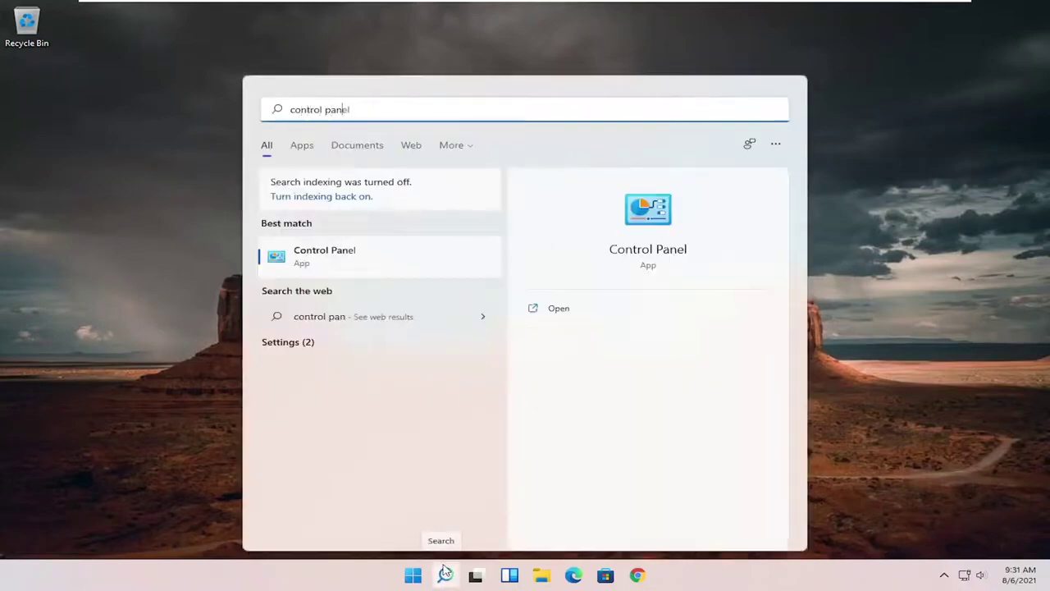
text(l)
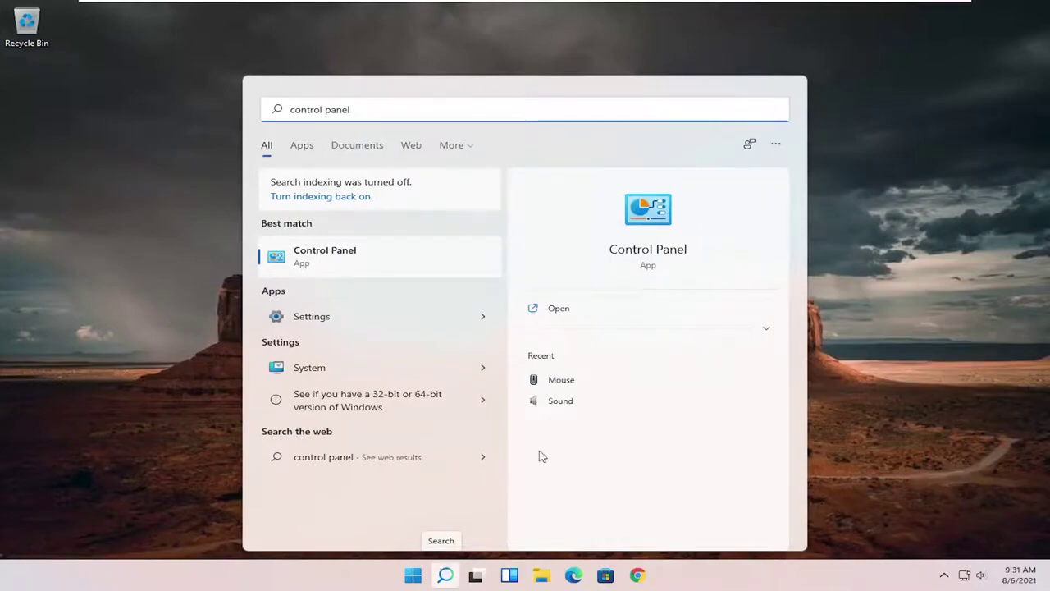
click(391, 259)
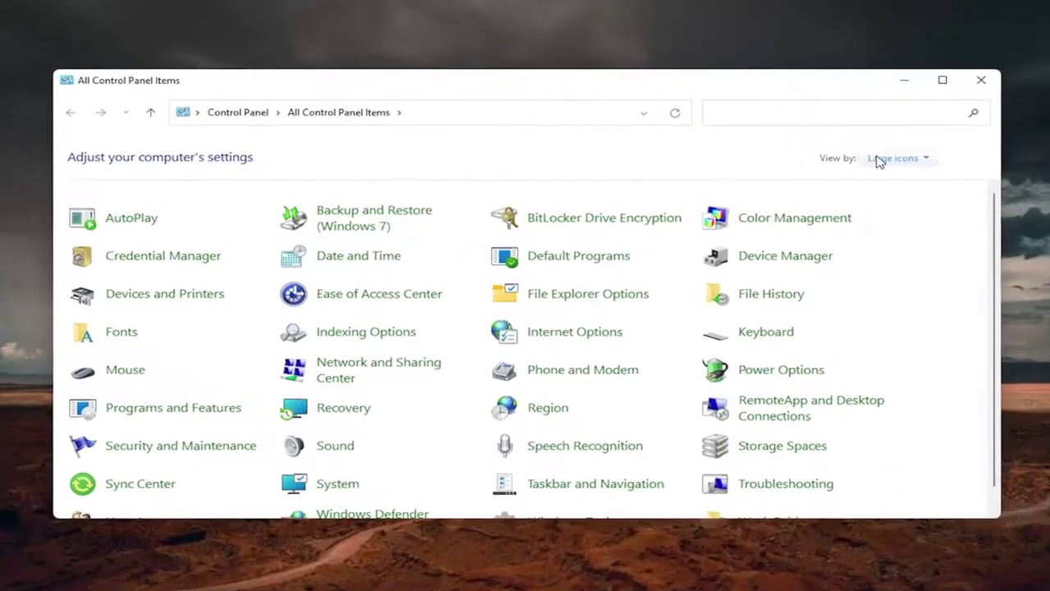
- Switch Control Panel to Large icons view and open Network and Sharing Center
click(877, 160)
click(891, 201)
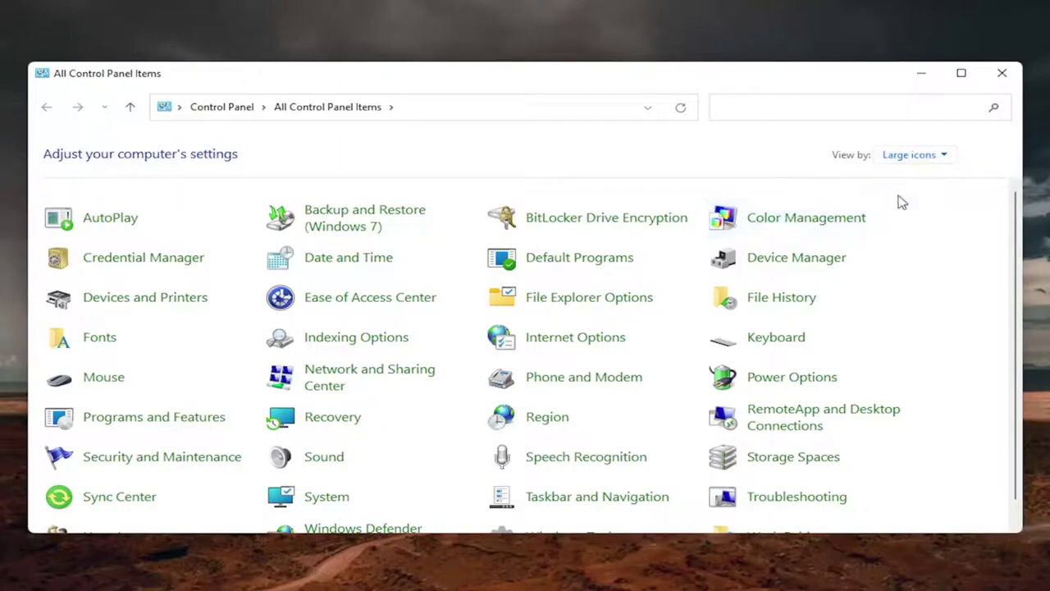
click(361, 375)
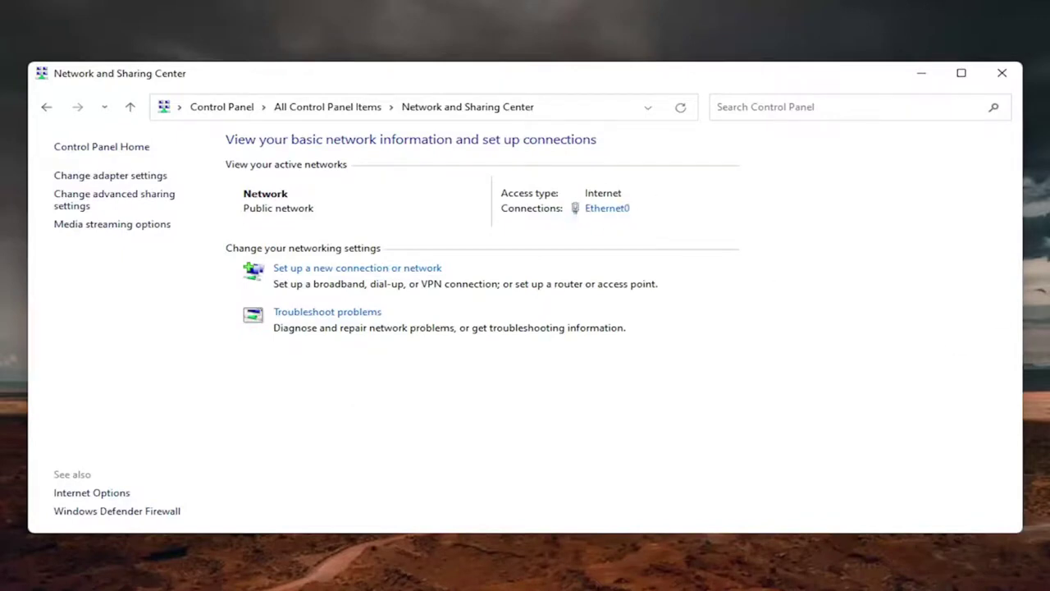
- Open Ethernet0's Properties and its Internet Protocol Version 4 (TCP/IPv4) Properties
click(611, 210)
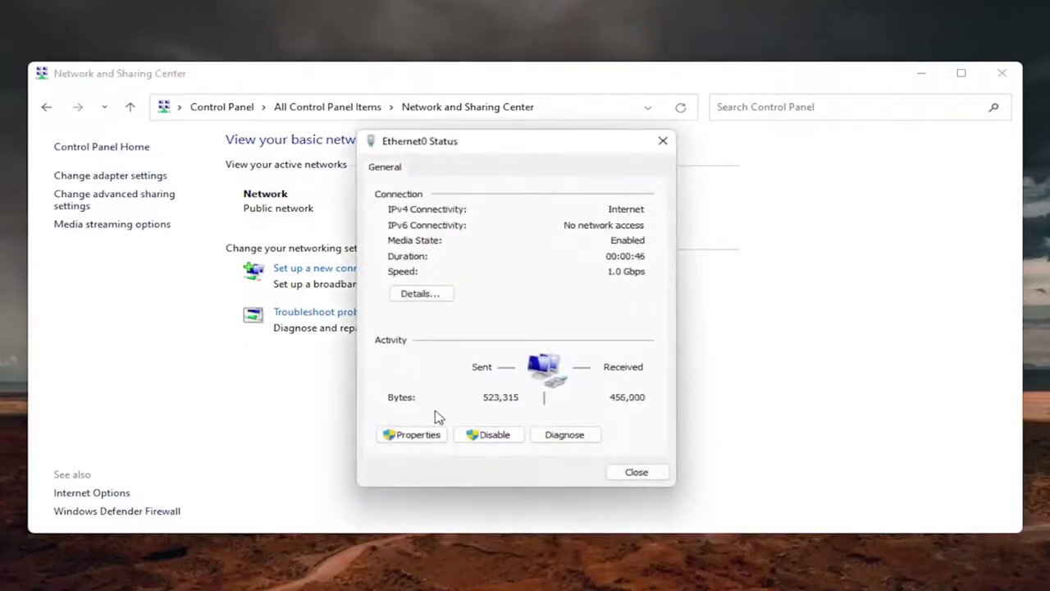
click(414, 436)
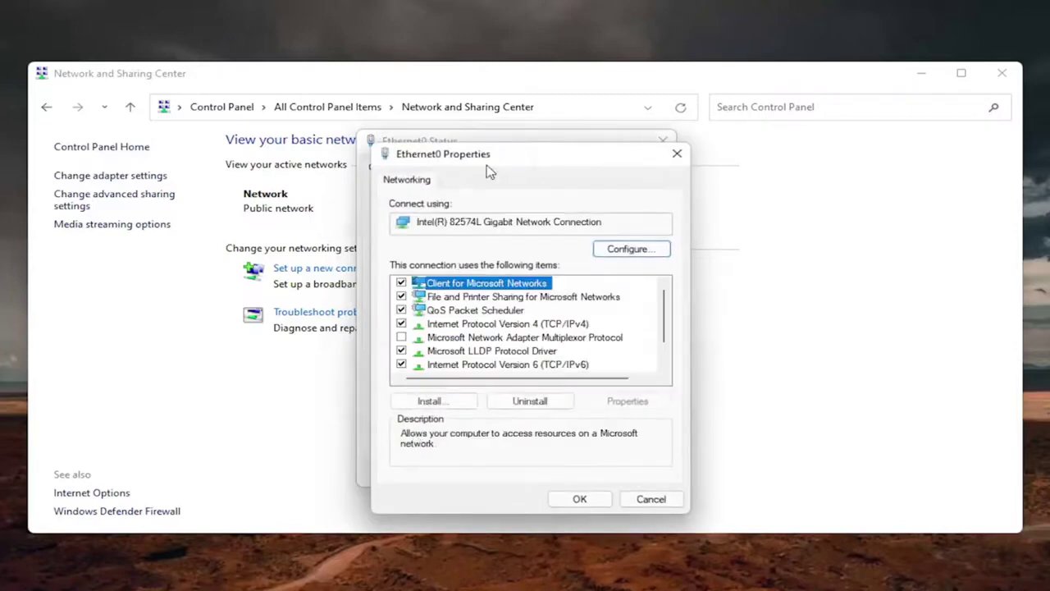
drag(487, 169, 482, 154)
click(515, 310)
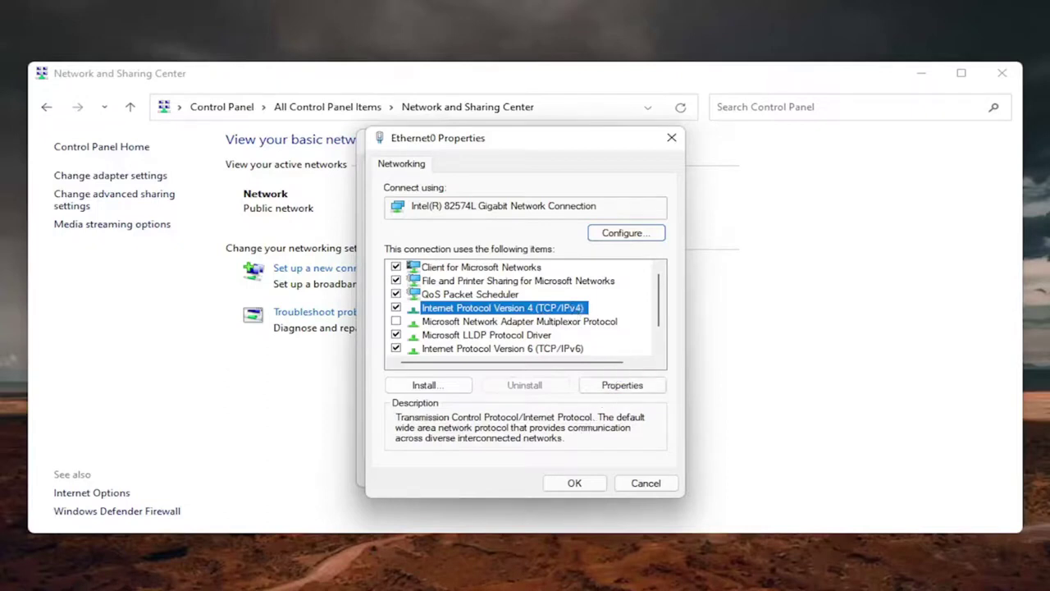
click(617, 386)
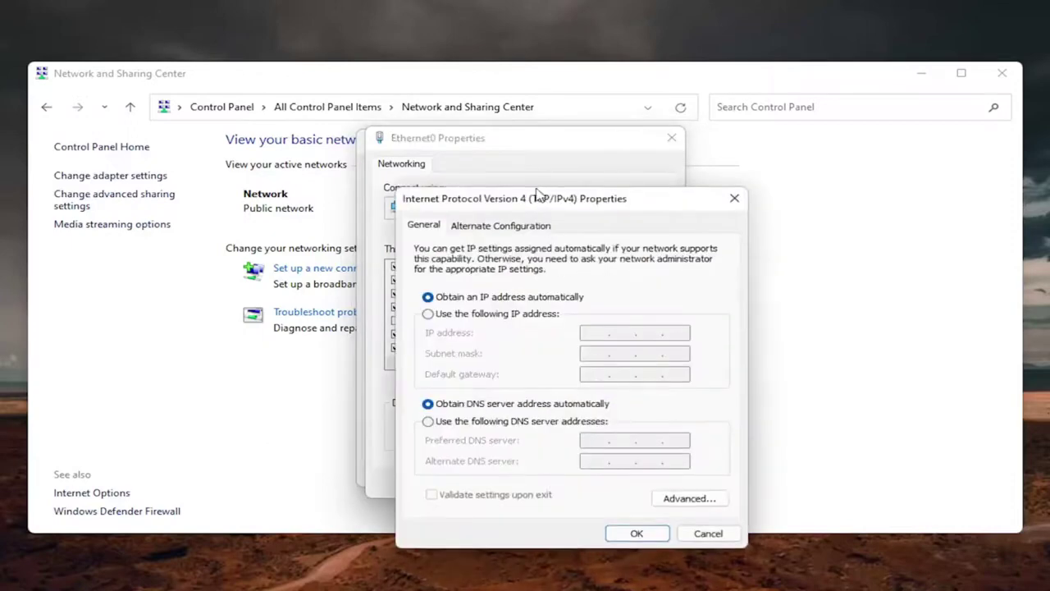
drag(543, 194, 507, 121)
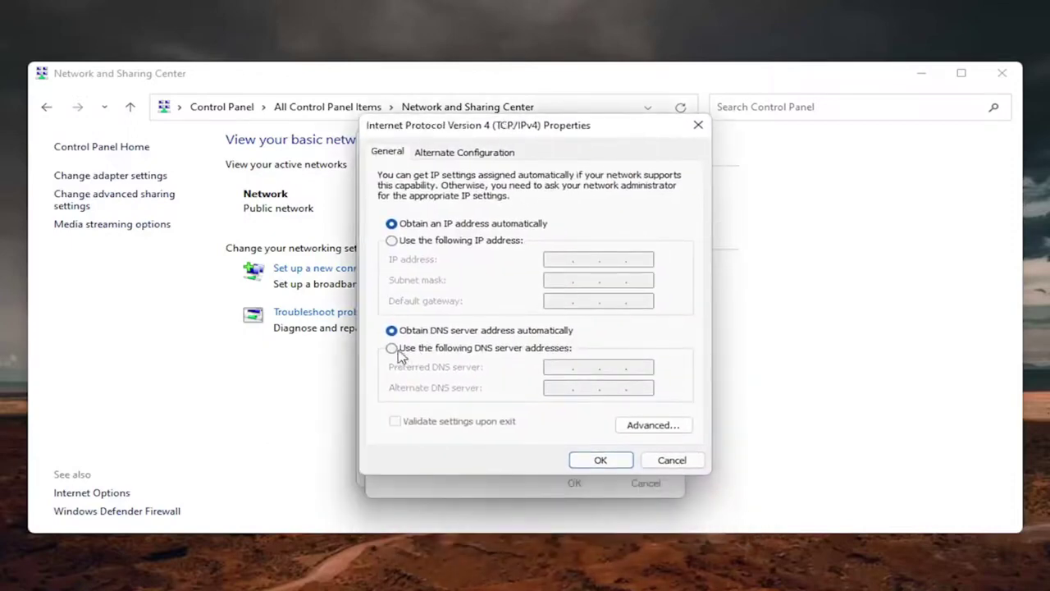
- Set DNS servers to 8.8.8.8 and 8.8.4.4, with Validate settings upon exit checked
click(392, 348)
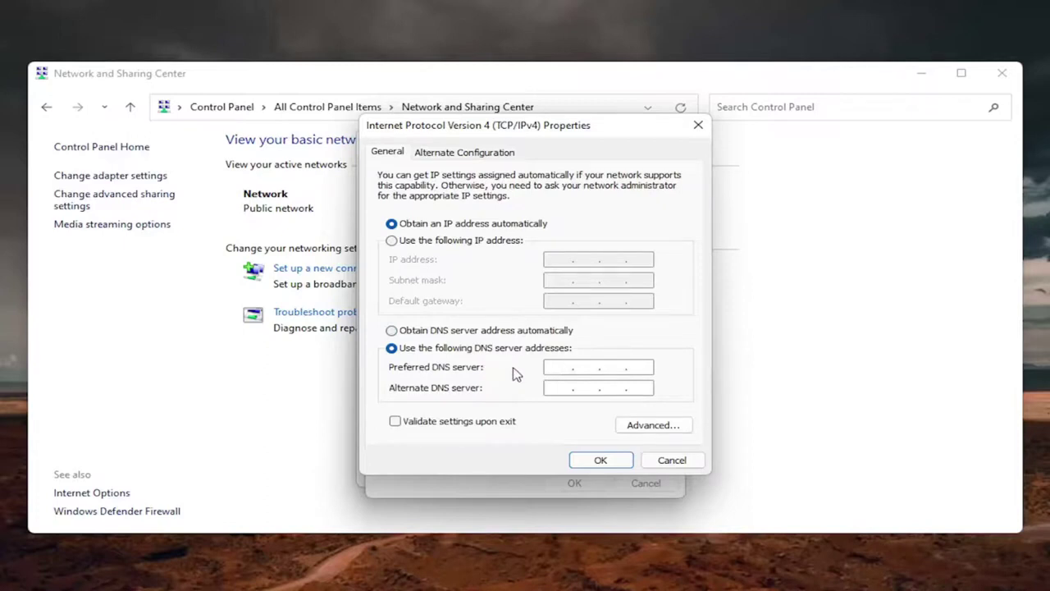
text(8.)
text(8)
text(.4.4)
click(396, 422)
- Apply the DNS change, close Ethernet0 Properties, and dismiss Network Diagnostics
click(587, 462)
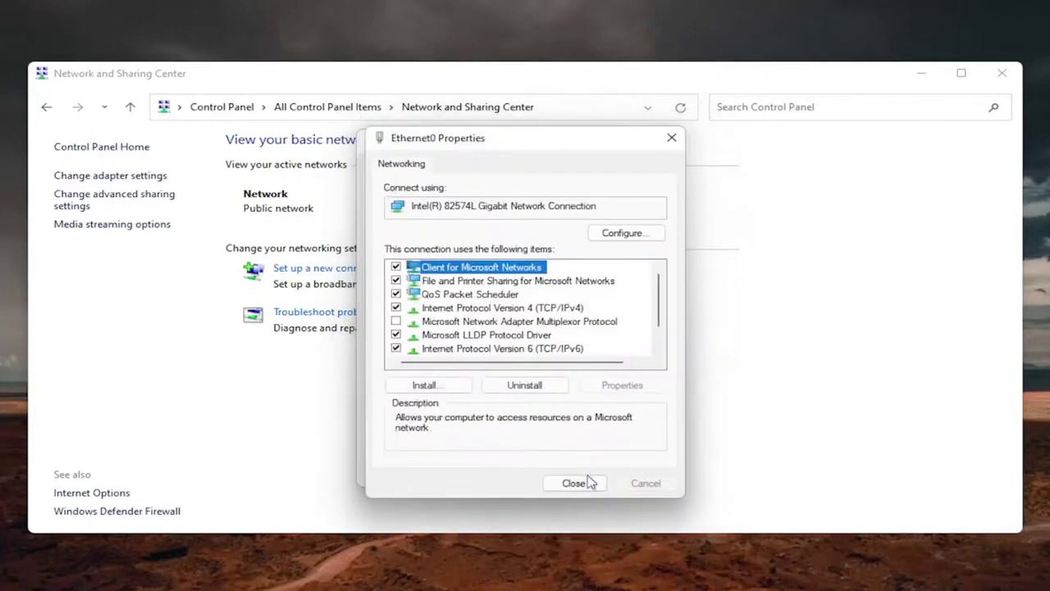
click(577, 484)
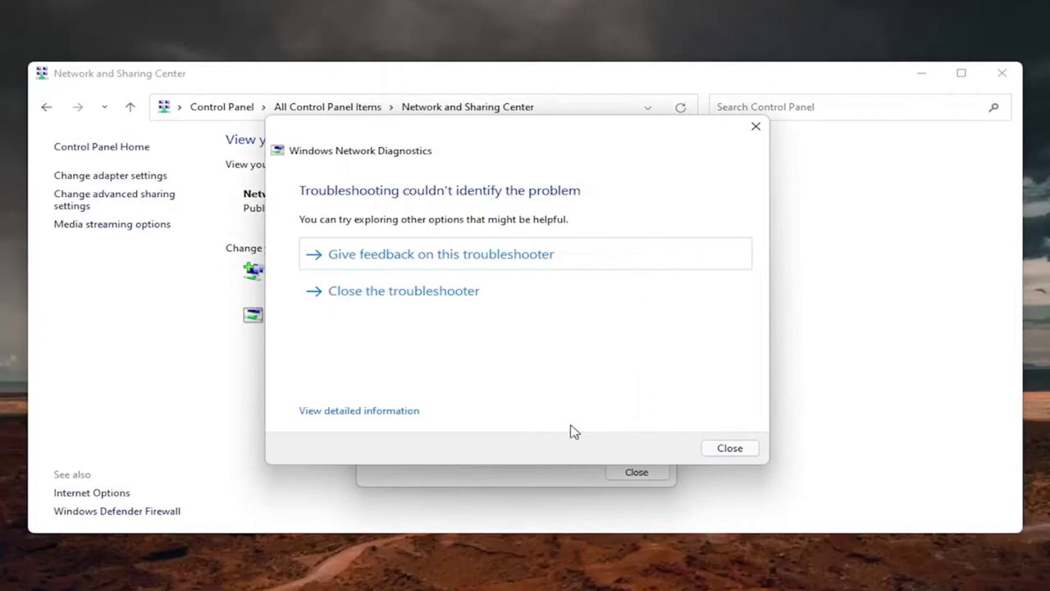
click(744, 451)
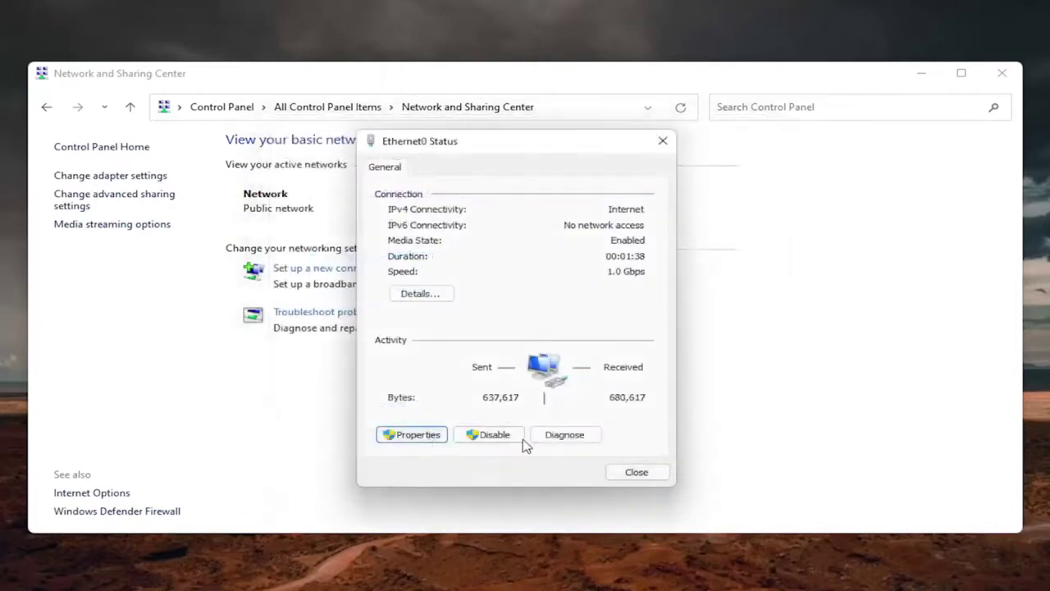
- Set Ethernet0's IPv4 DNS back to Obtain DNS server address automatically
click(414, 435)
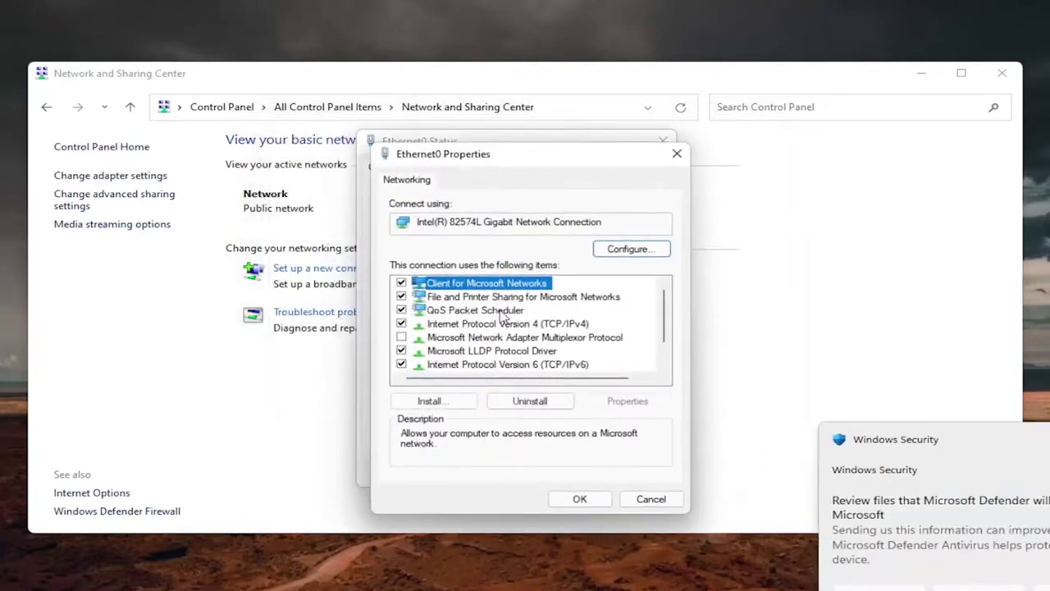
click(503, 323)
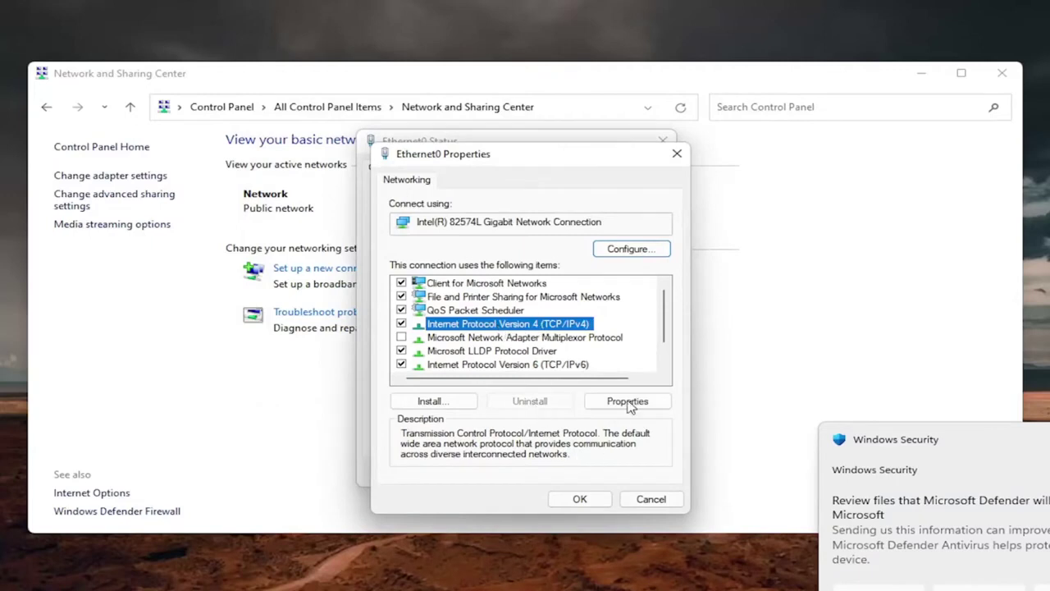
click(629, 401)
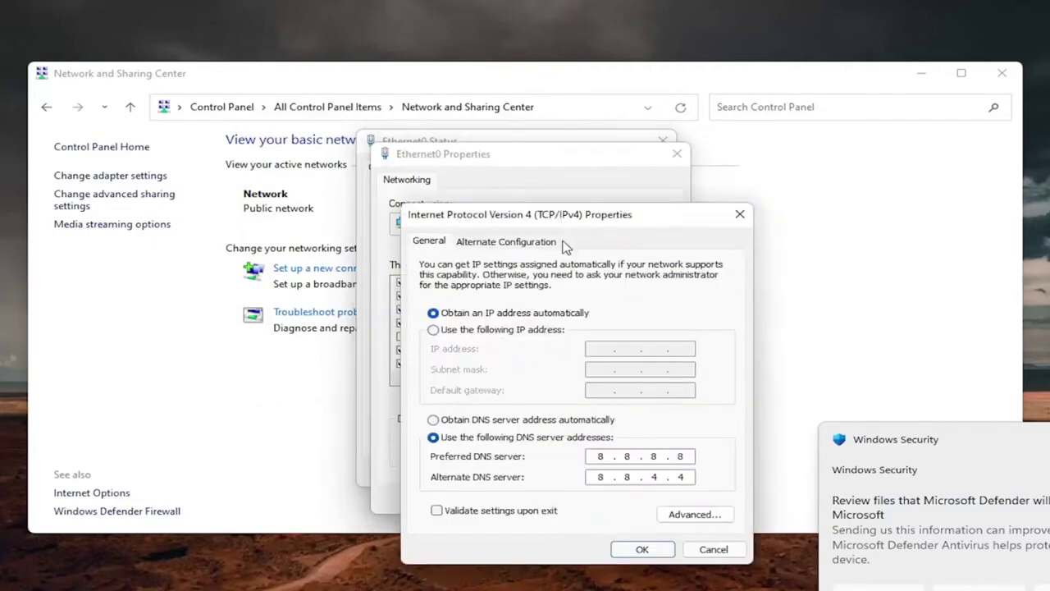
mouse_move(565, 207)
mouse_down()
mouse_move(543, 191)
mouse_move(534, 142)
mouse_up()
click(404, 345)
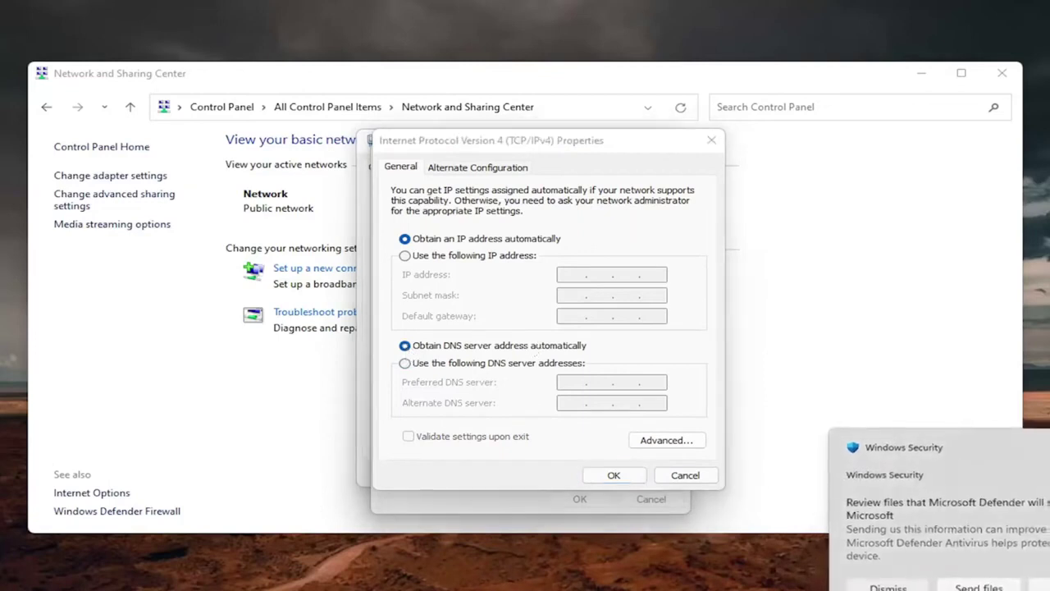
click(615, 474)
- Close Ethernet0 Properties, Ethernet0 Status and the Network and Sharing Center
click(678, 152)
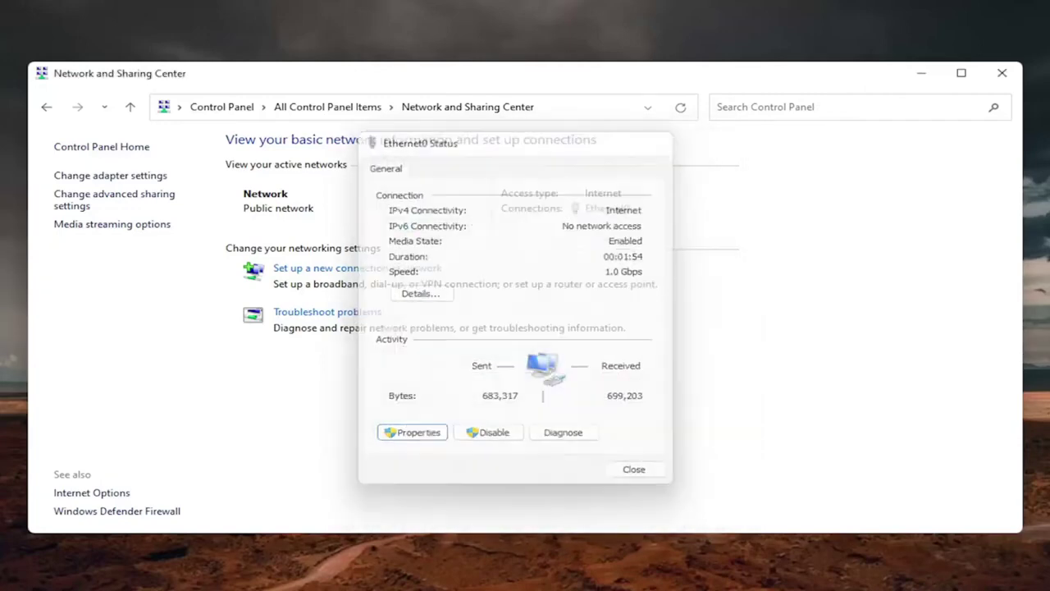
click(663, 141)
click(946, 88)
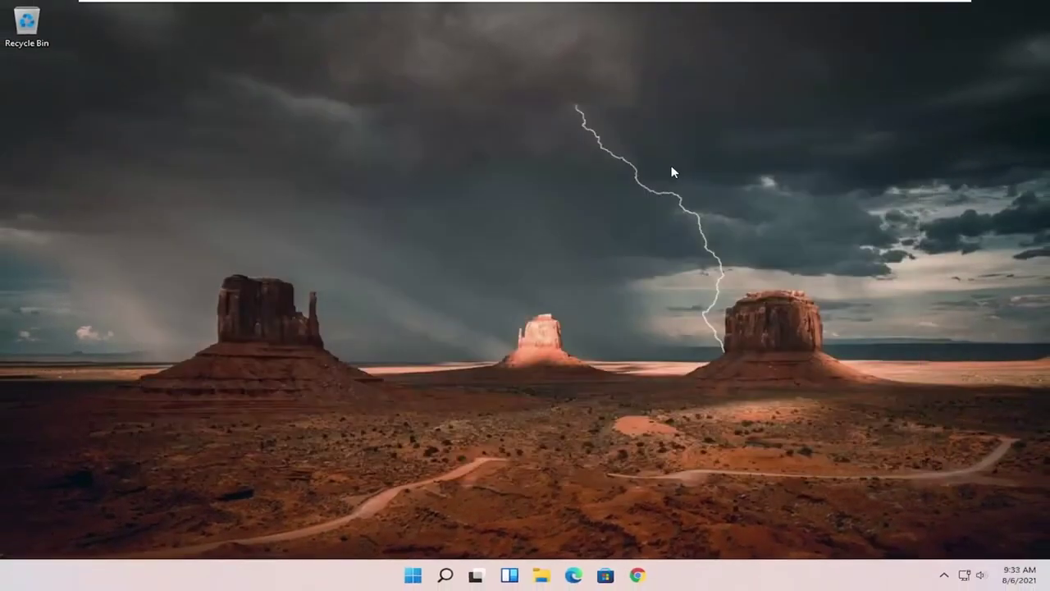